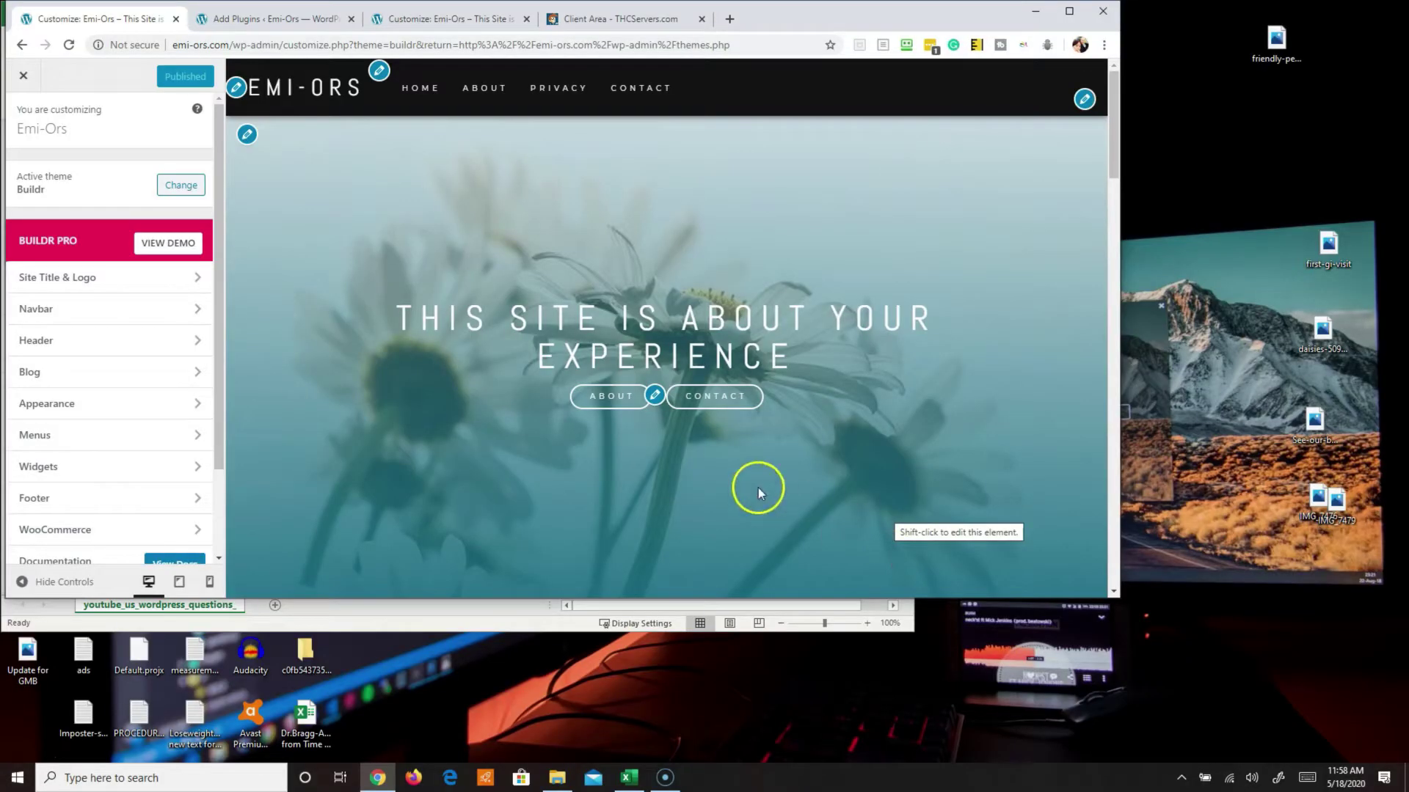
# - Delete the GutenStart theme from its Theme Details, leaving seven themes with Buildr active
pyautogui.click(24, 77)
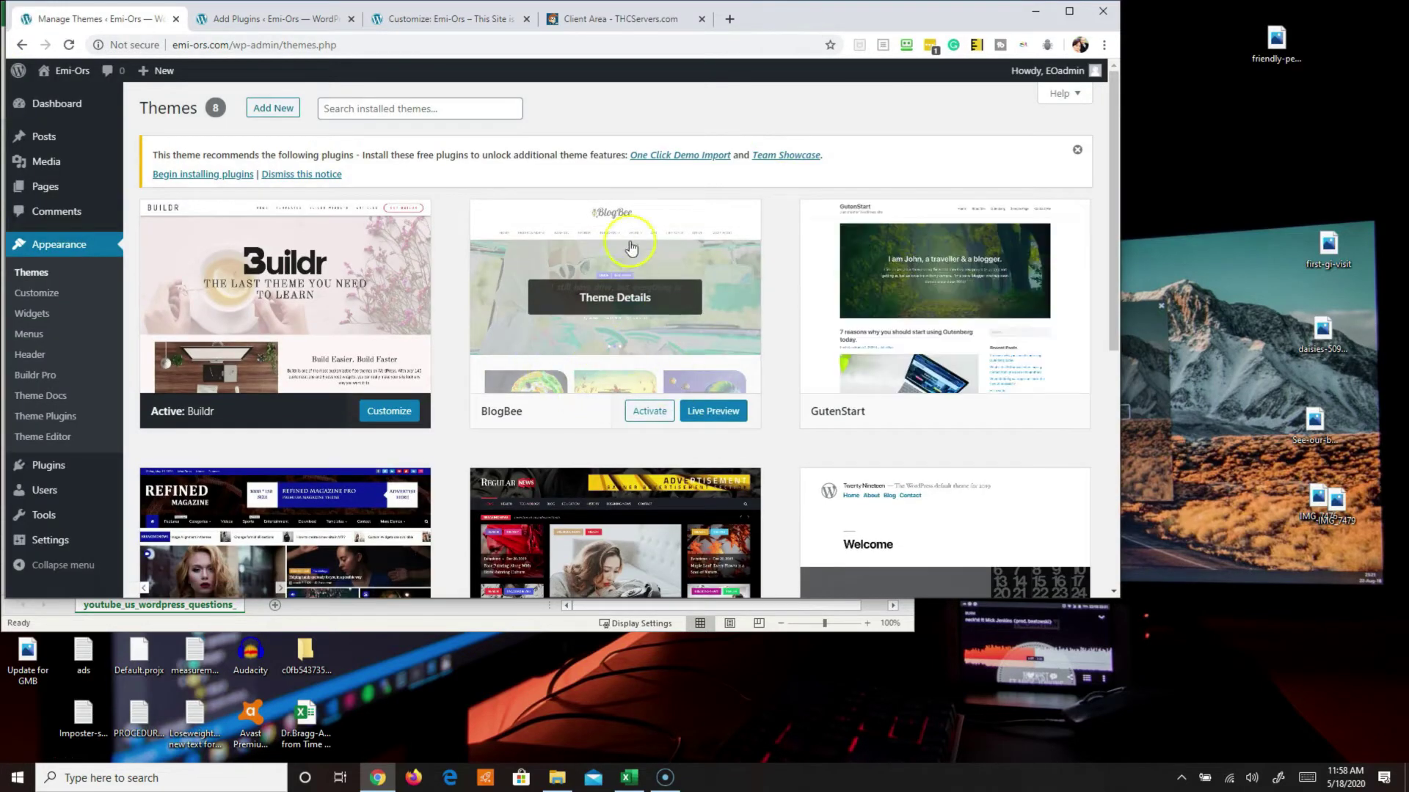
pyautogui.scroll(-2, 628, 364)
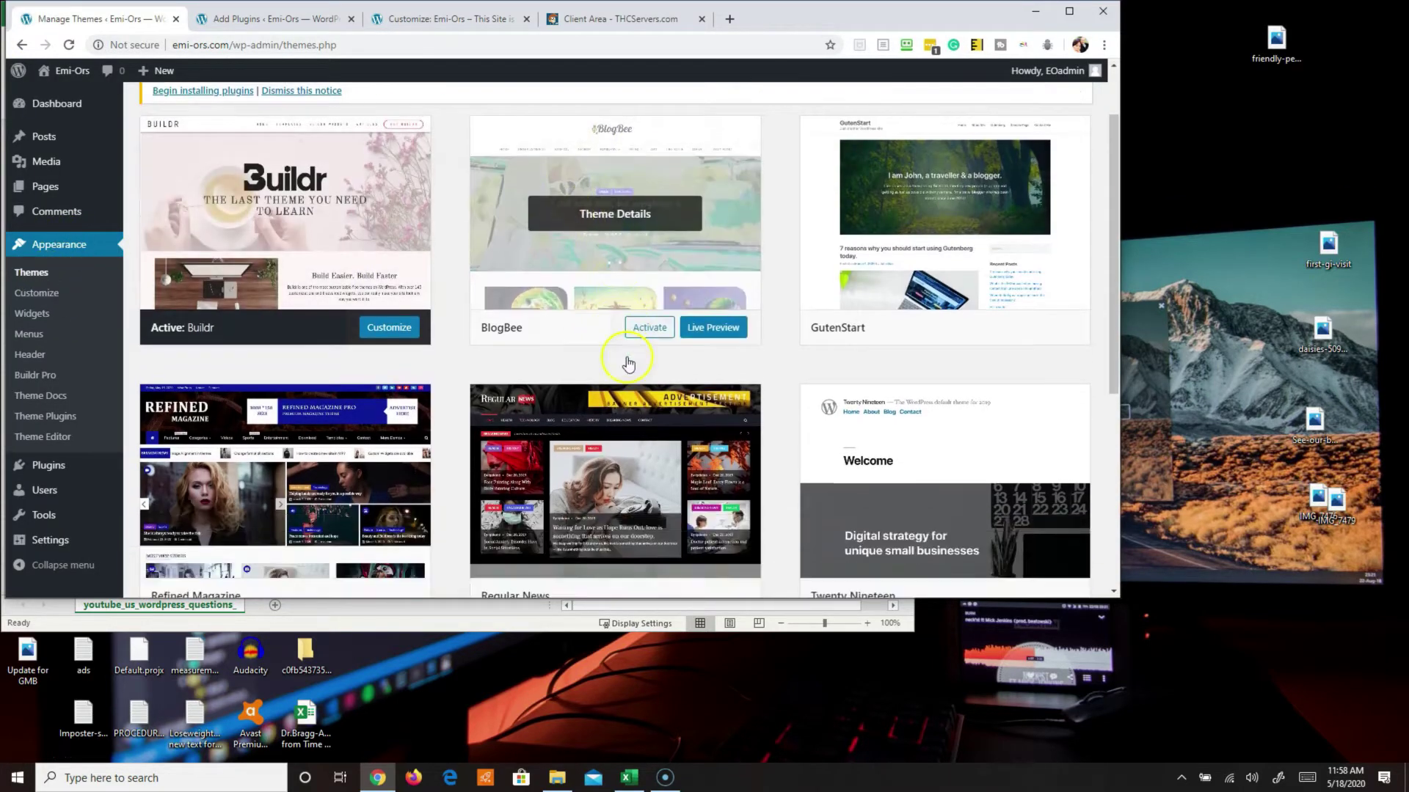
pyautogui.scroll(-2, 628, 363)
pyautogui.scroll(-1, 629, 371)
pyautogui.scroll(2, 882, 452)
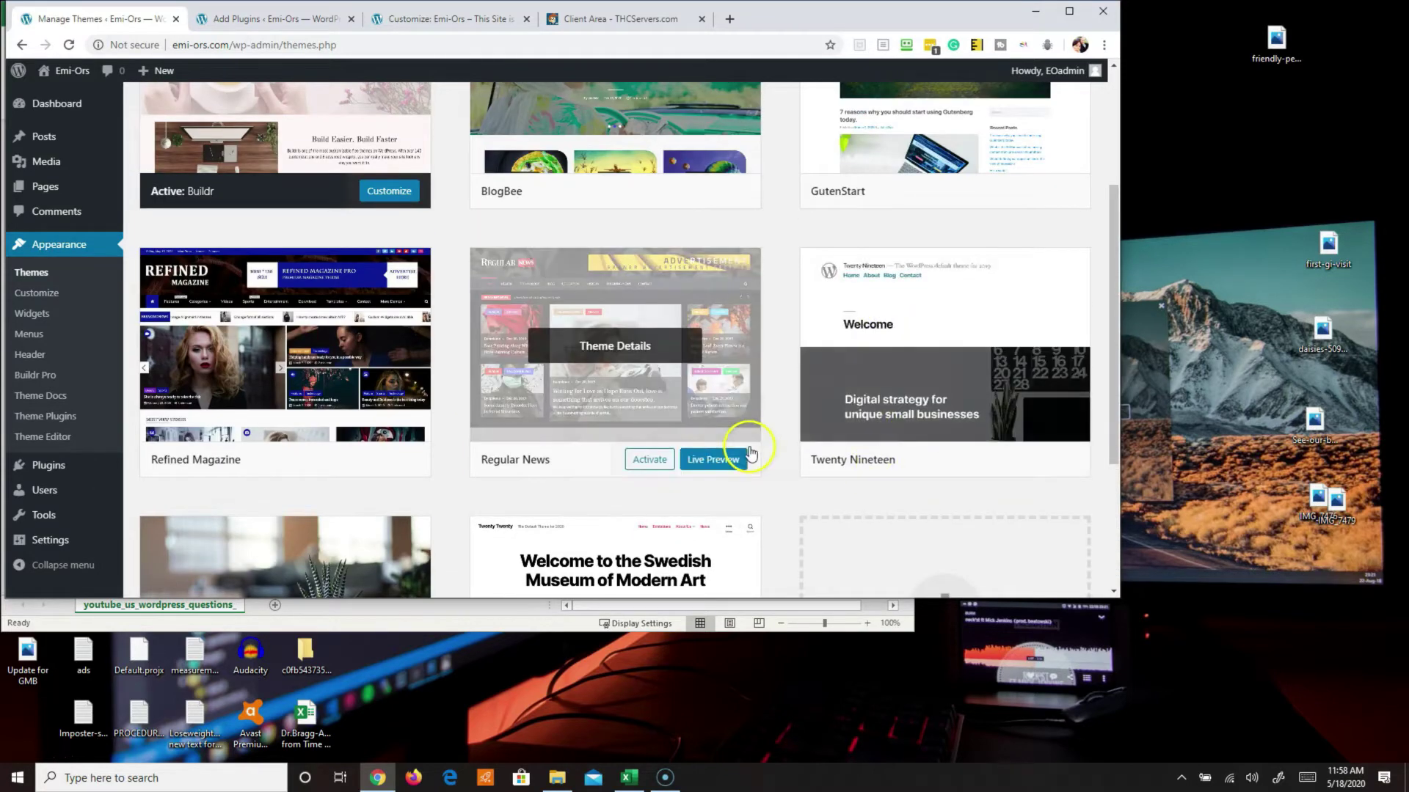
pyautogui.scroll(2, 743, 451)
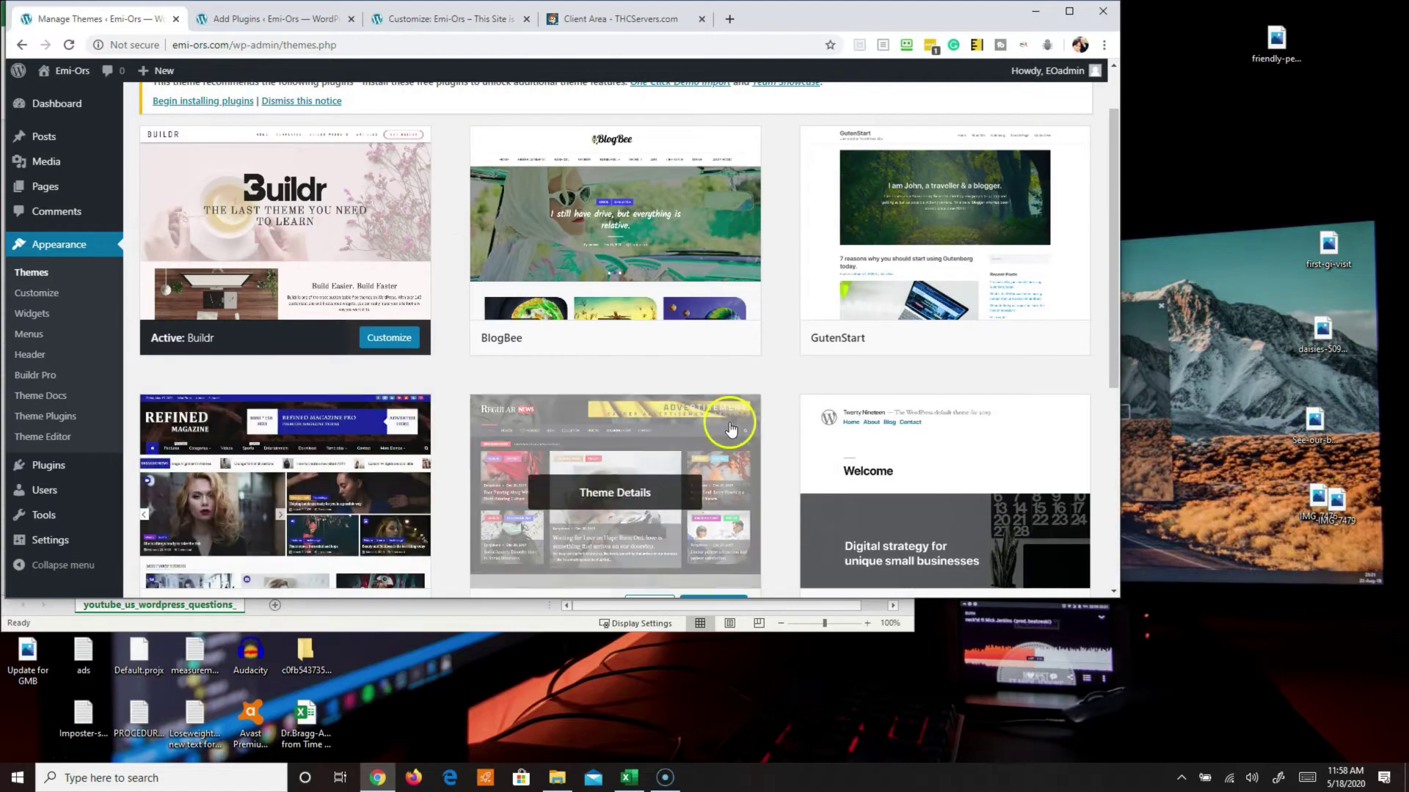
pyautogui.moveTo(944, 132)
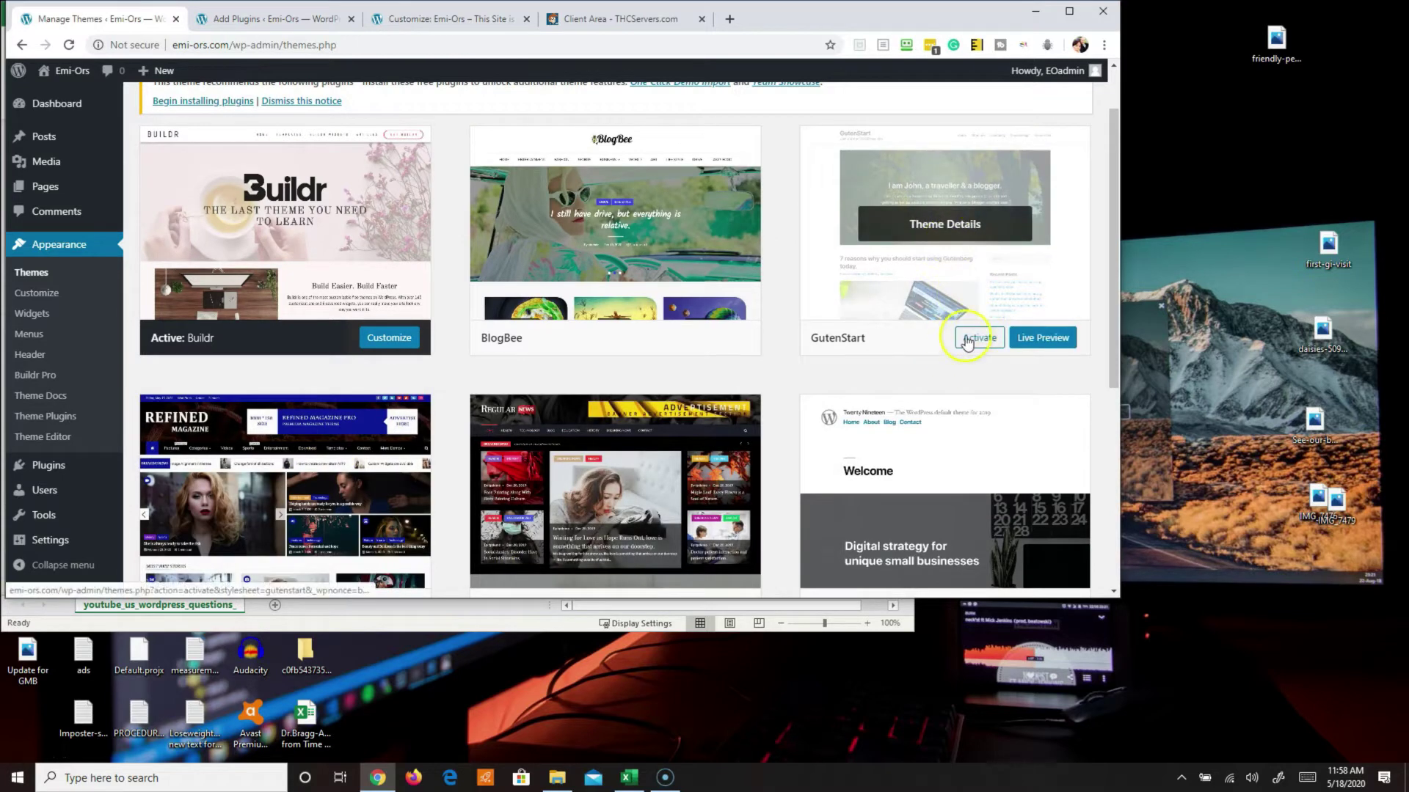
pyautogui.click(955, 226)
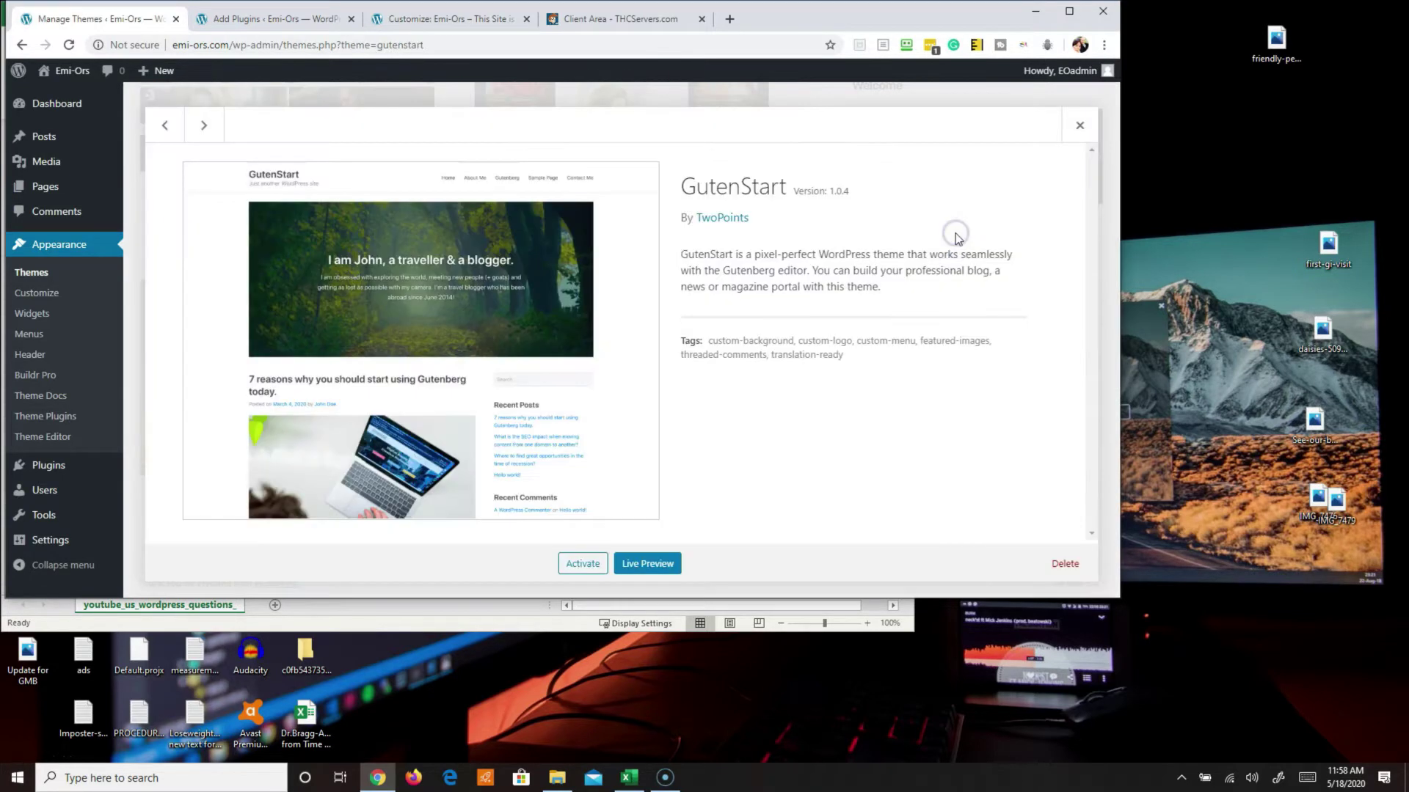
pyautogui.click(1064, 564)
pyautogui.click(633, 157)
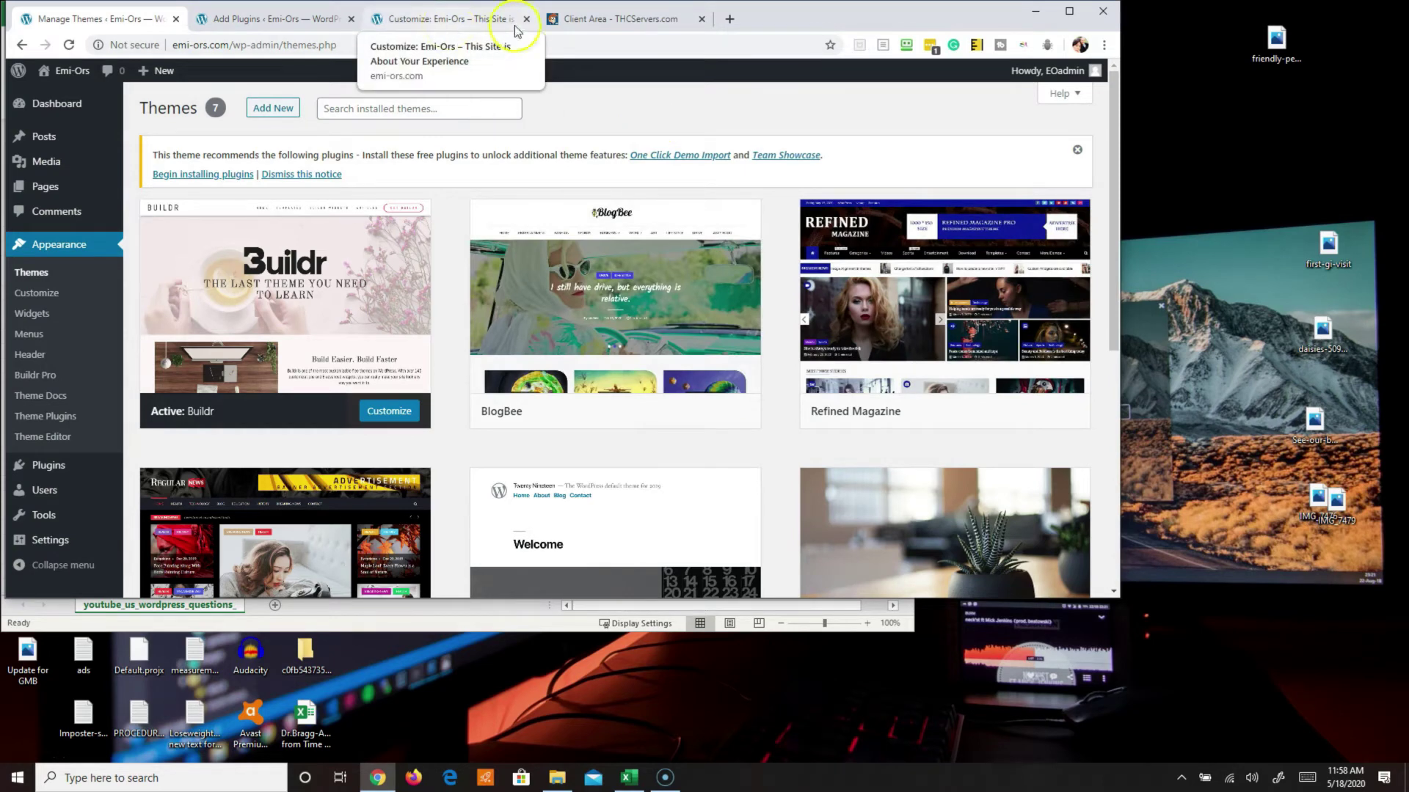
pyautogui.click(628, 19)
pyautogui.scroll(-3, 495, 418)
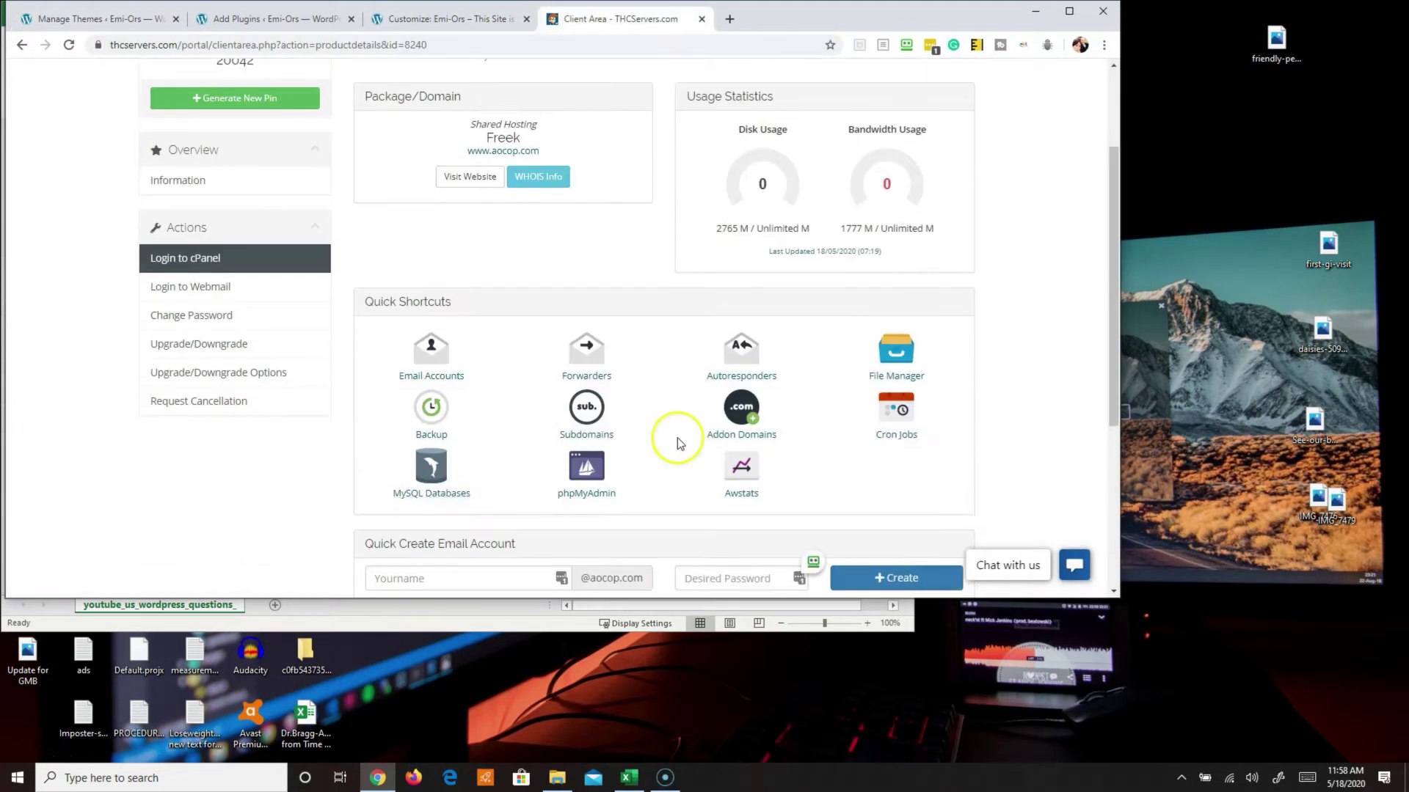
# - Launch cPanel File Manager from the client area's Quick Shortcuts
pyautogui.click(895, 355)
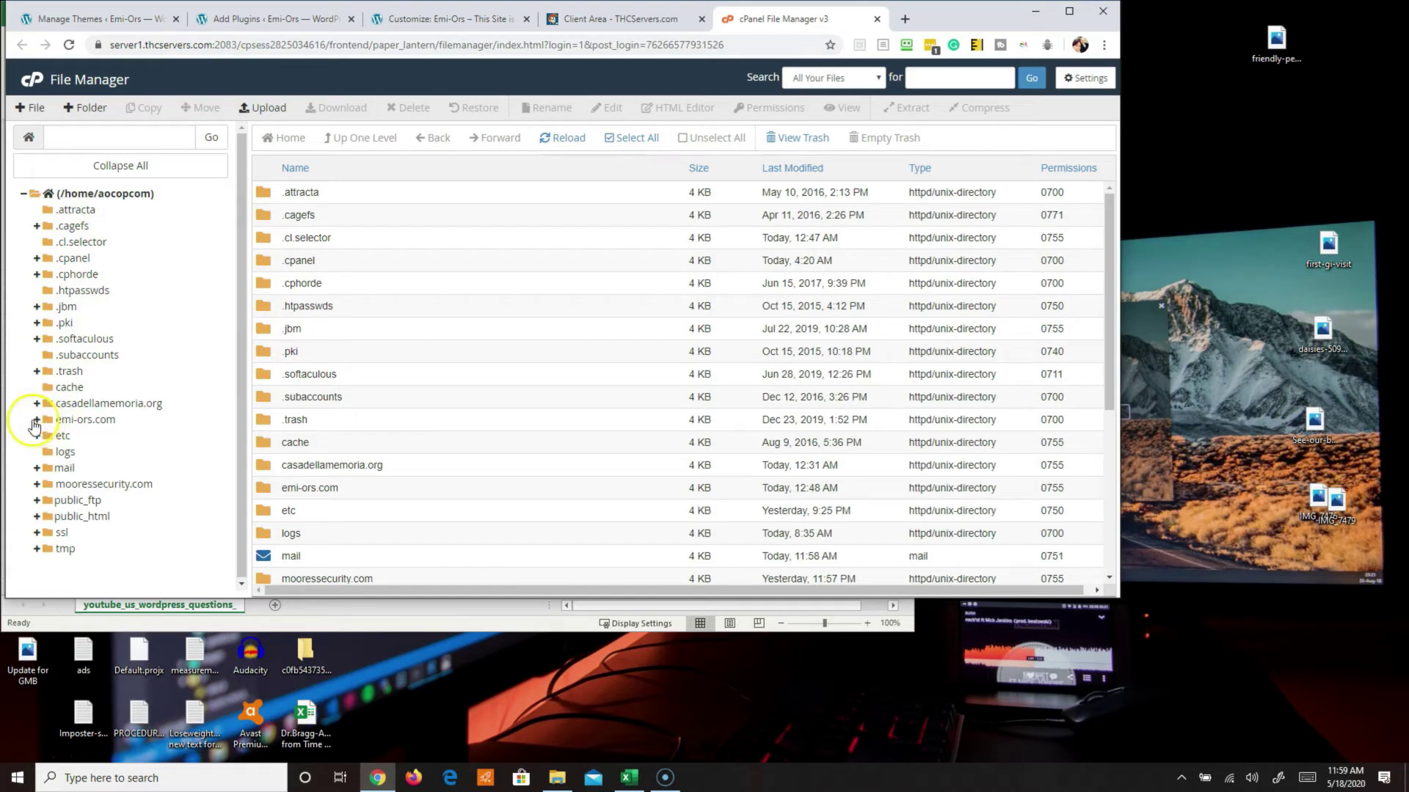
# - Open emi-ors.com/wp-content/themes and select the refined-magazine folder for deletion
pyautogui.click(38, 419)
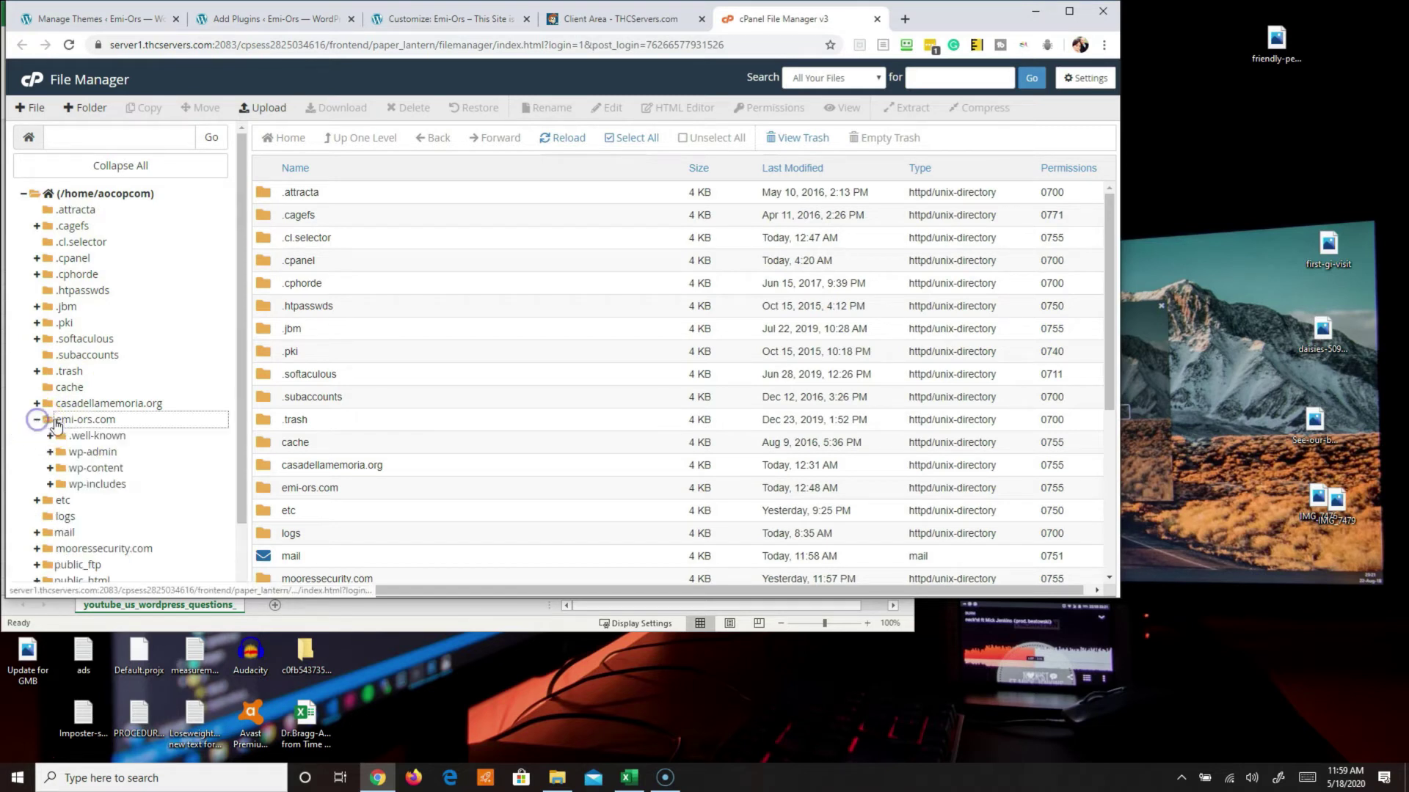
pyautogui.click(50, 469)
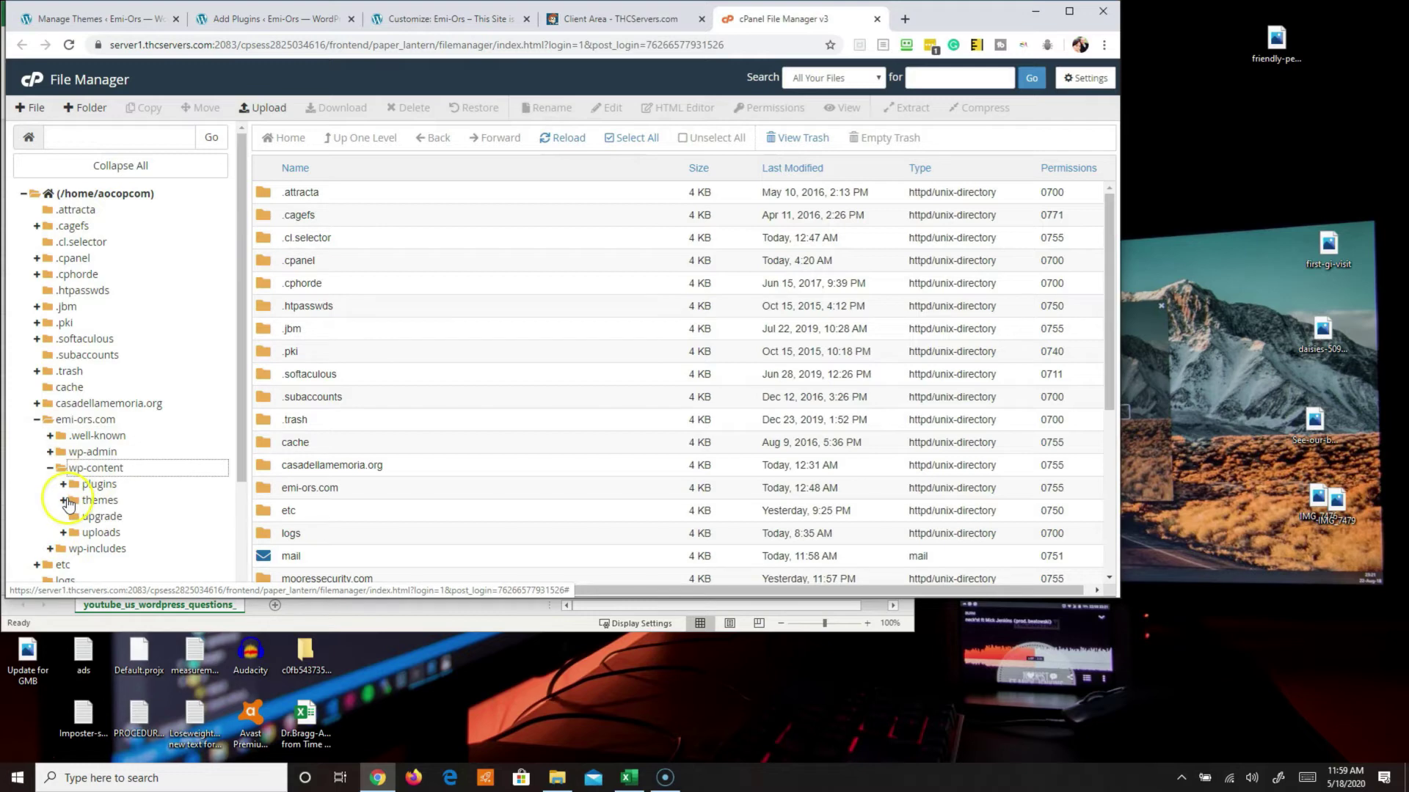
pyautogui.click(97, 501)
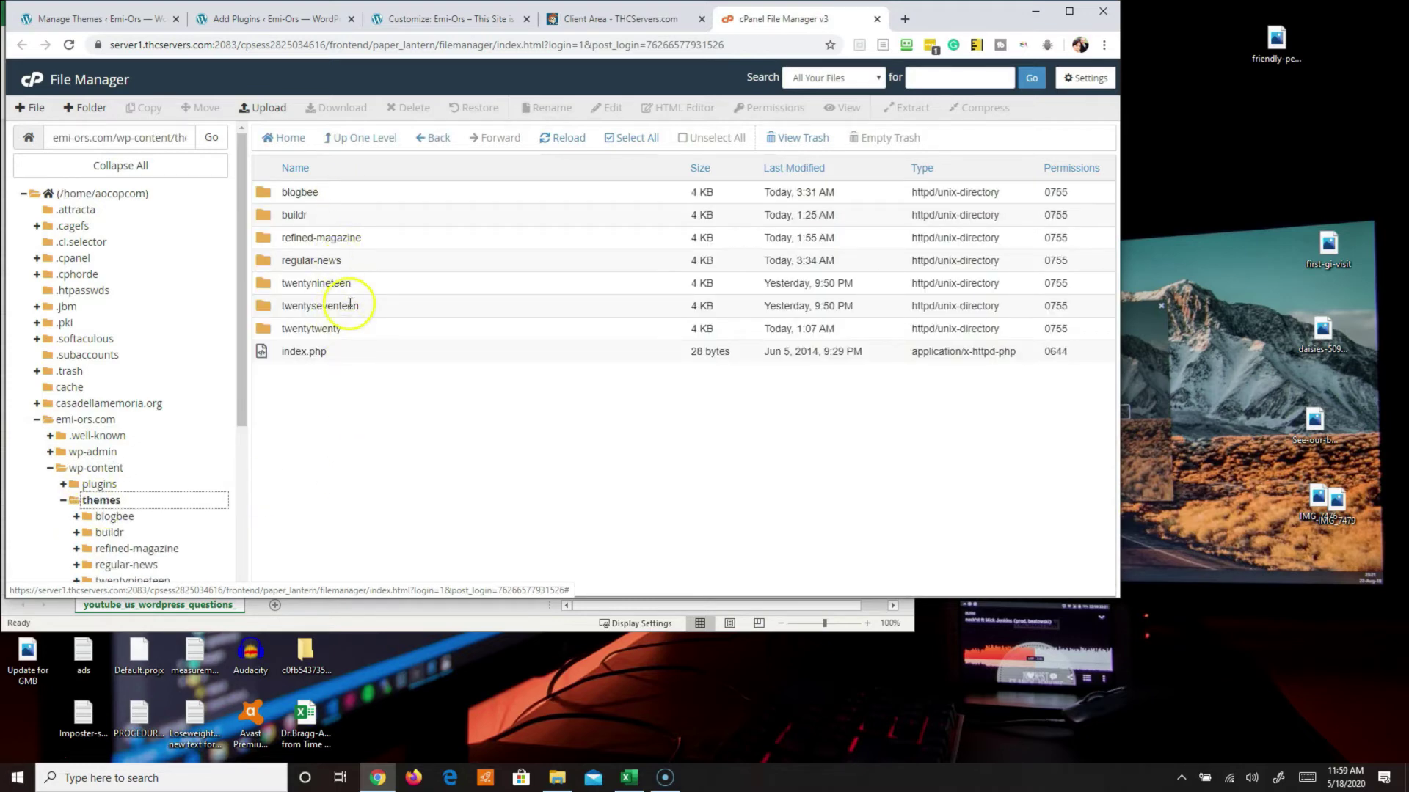
pyautogui.click(344, 239)
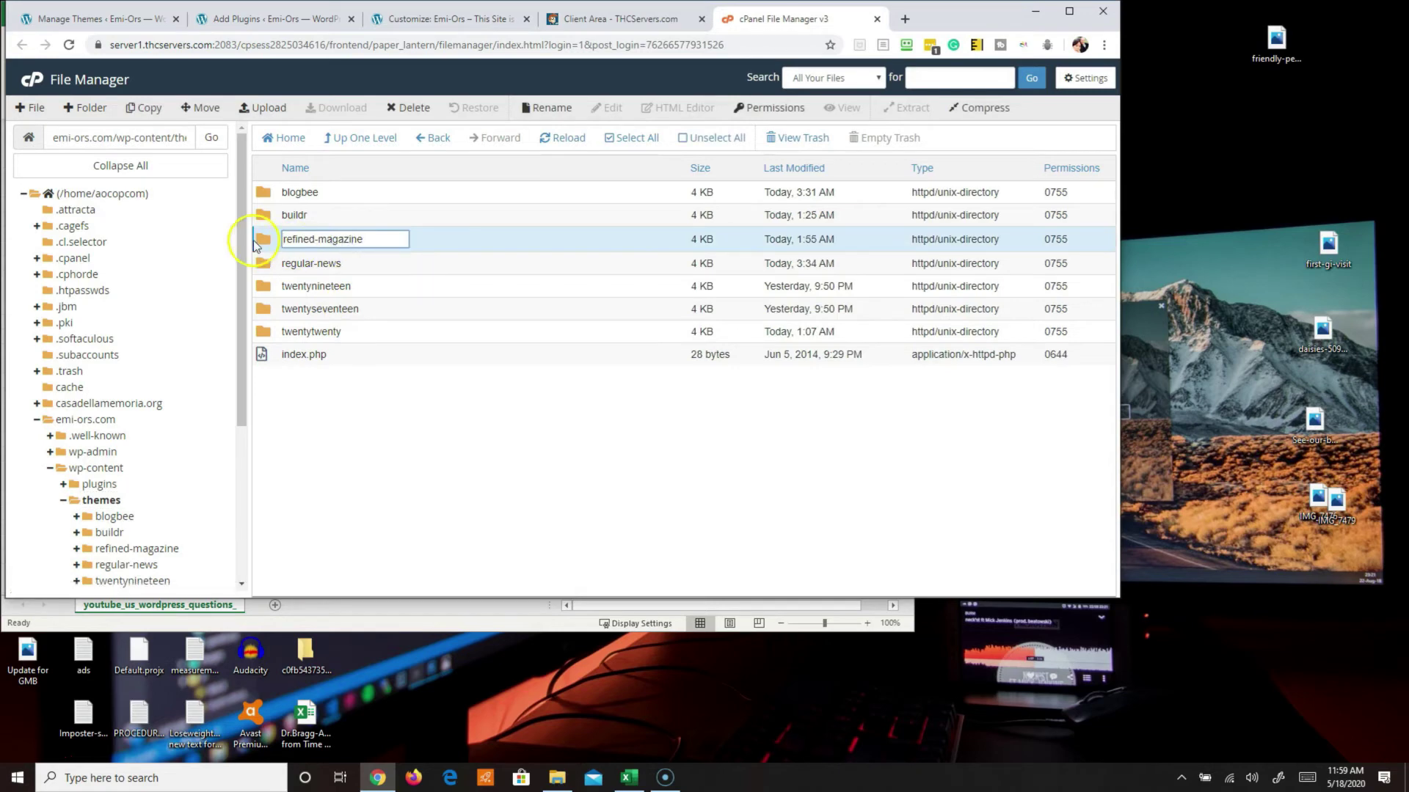
pyautogui.doubleClick(261, 240)
pyautogui.click(263, 240)
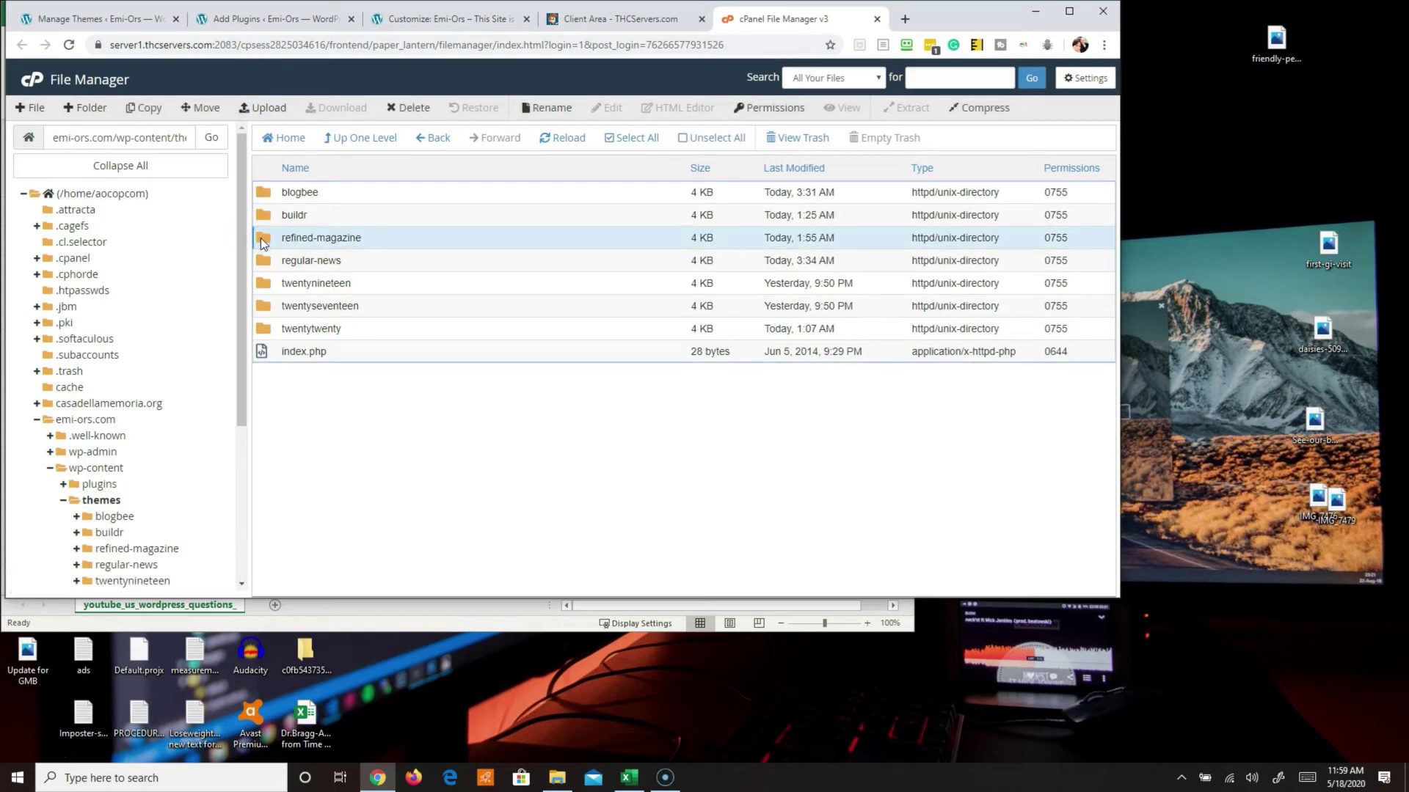
pyautogui.click(408, 111)
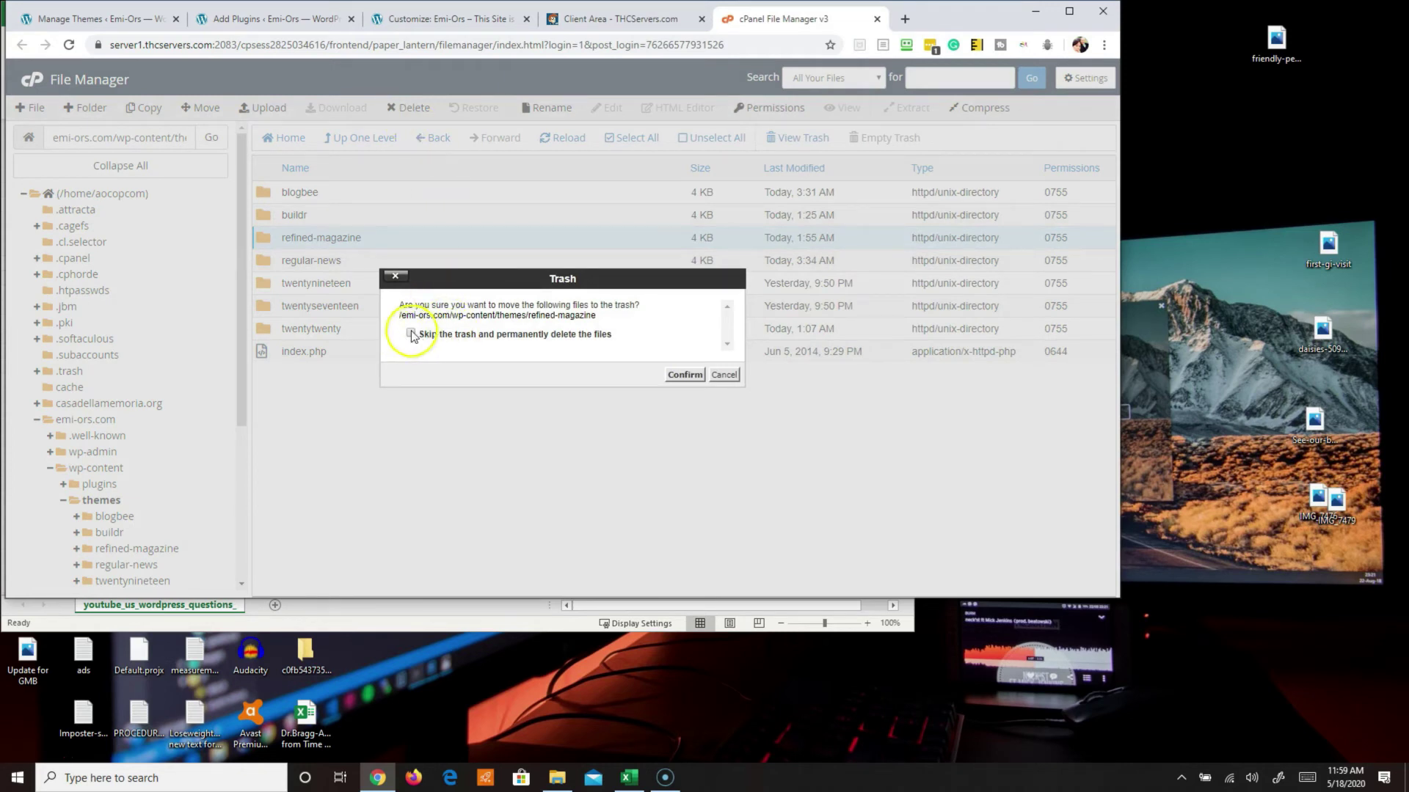
# - Confirm moving the refined-magazine folder to the trash
pyautogui.click(680, 376)
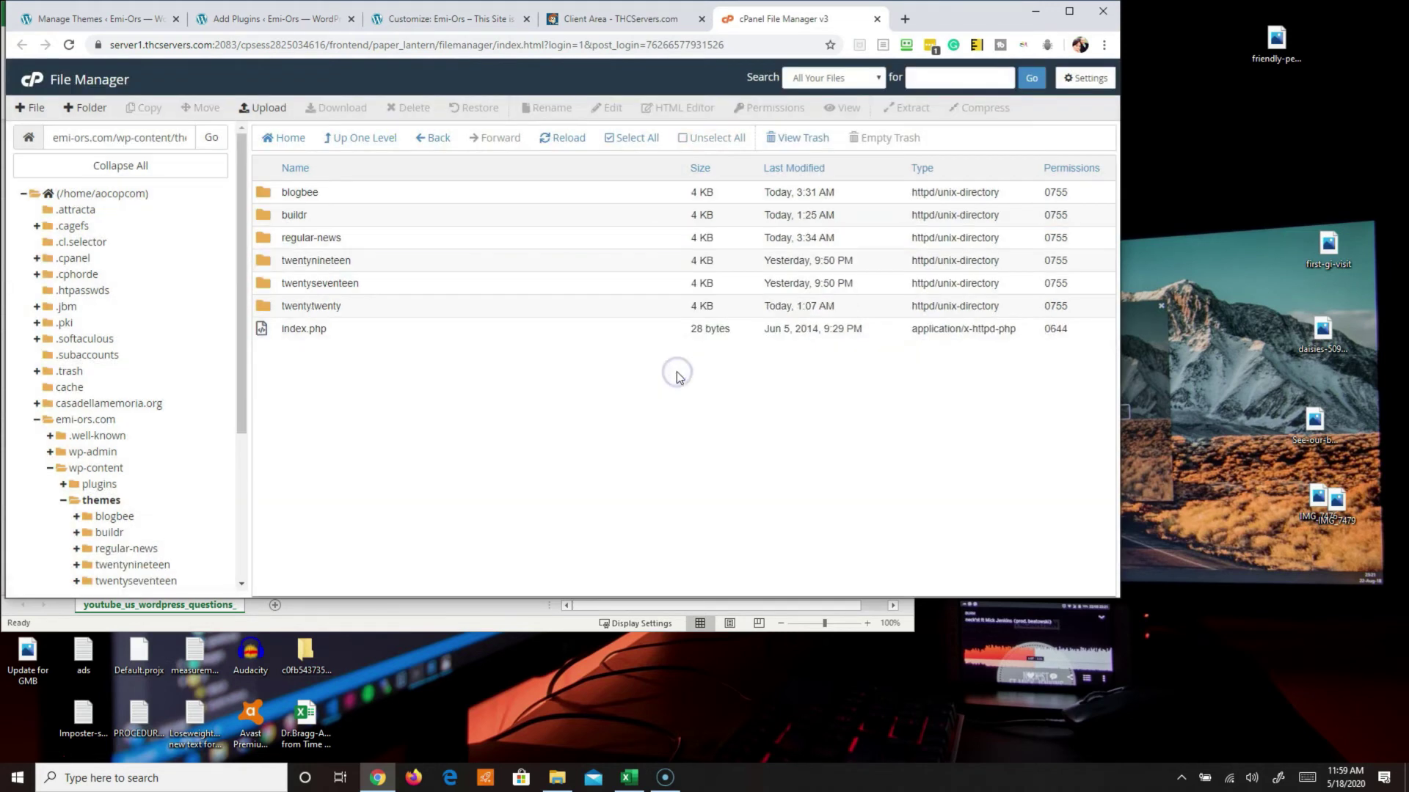